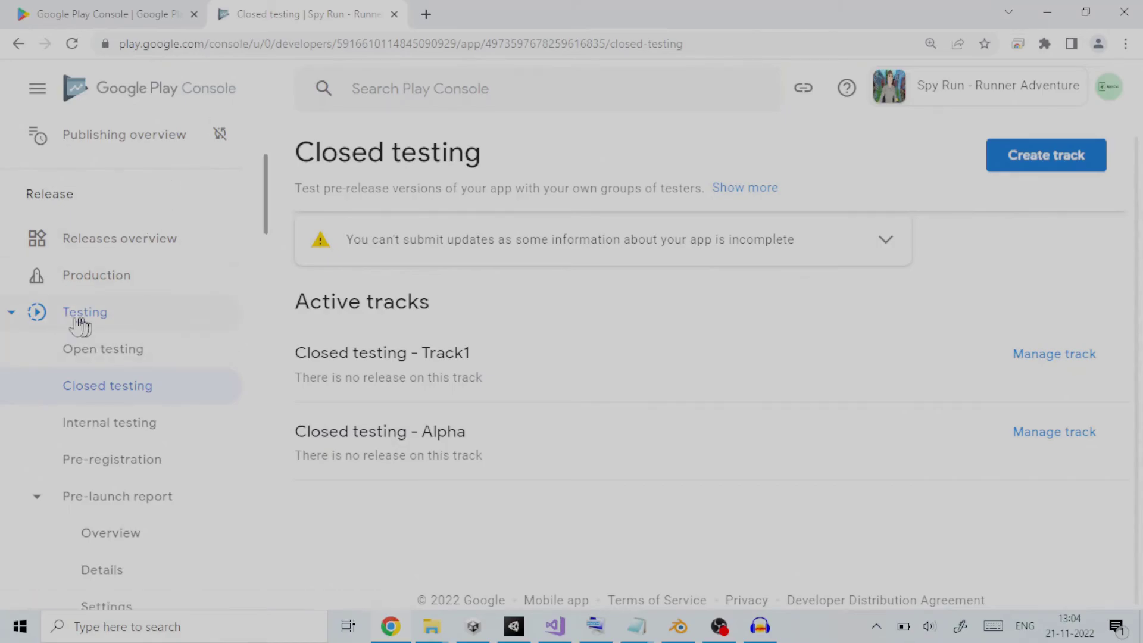
# Step: Review the Open testing track's Testers tab and its email lists
pyautogui.click(110, 356)
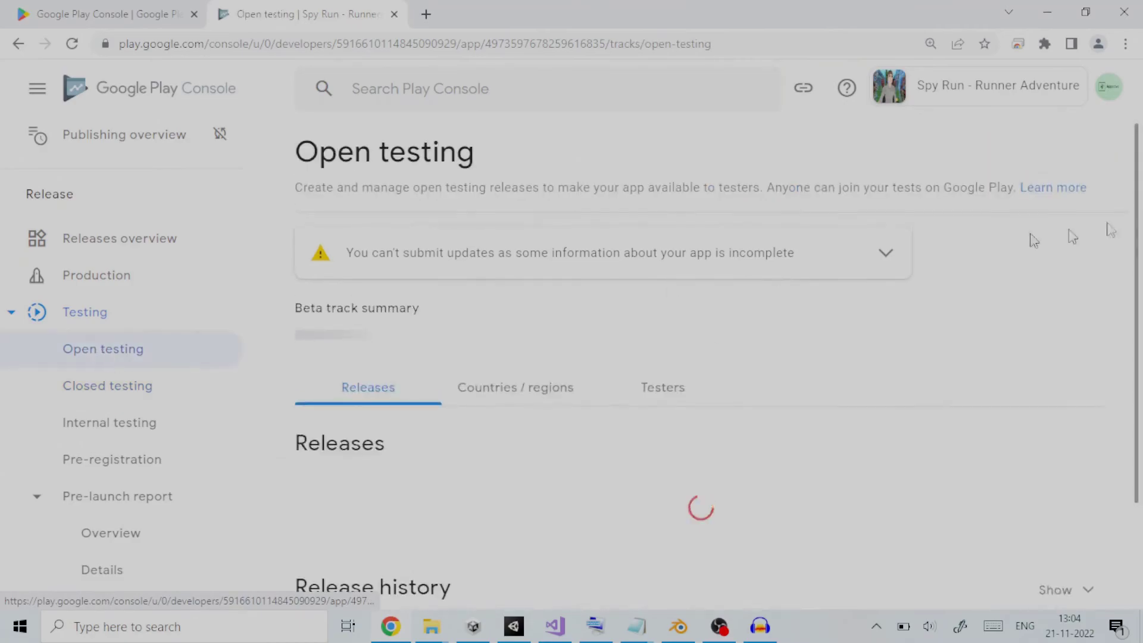
pyautogui.moveTo(1137, 198); pyautogui.dragTo(1134, 369)
pyautogui.click(673, 306)
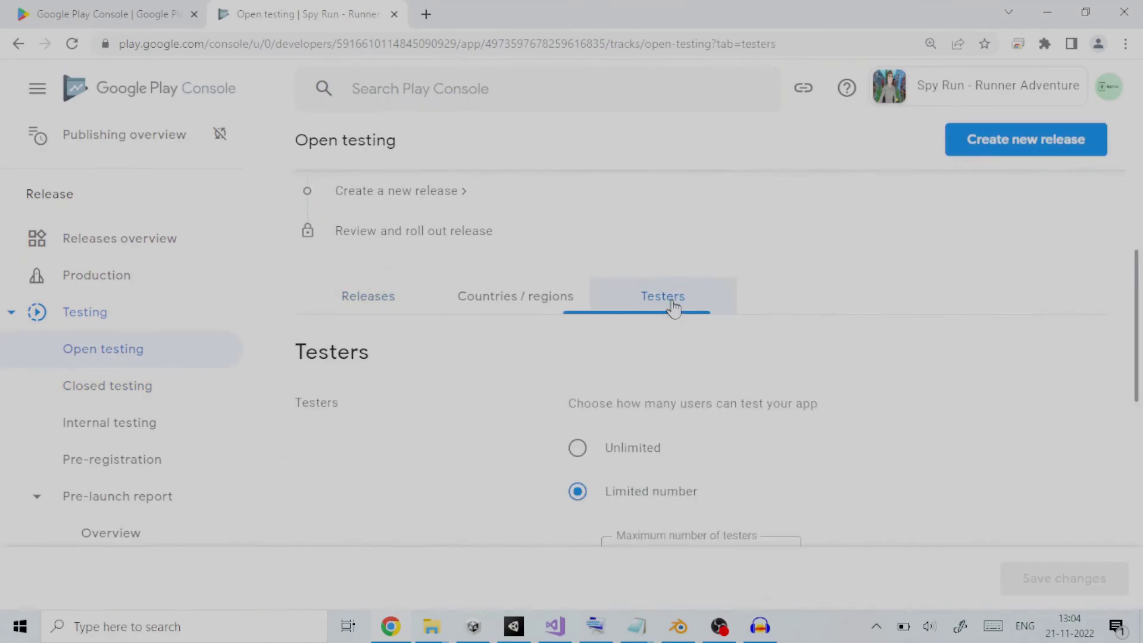
pyautogui.moveTo(1134, 300); pyautogui.dragTo(1134, 350)
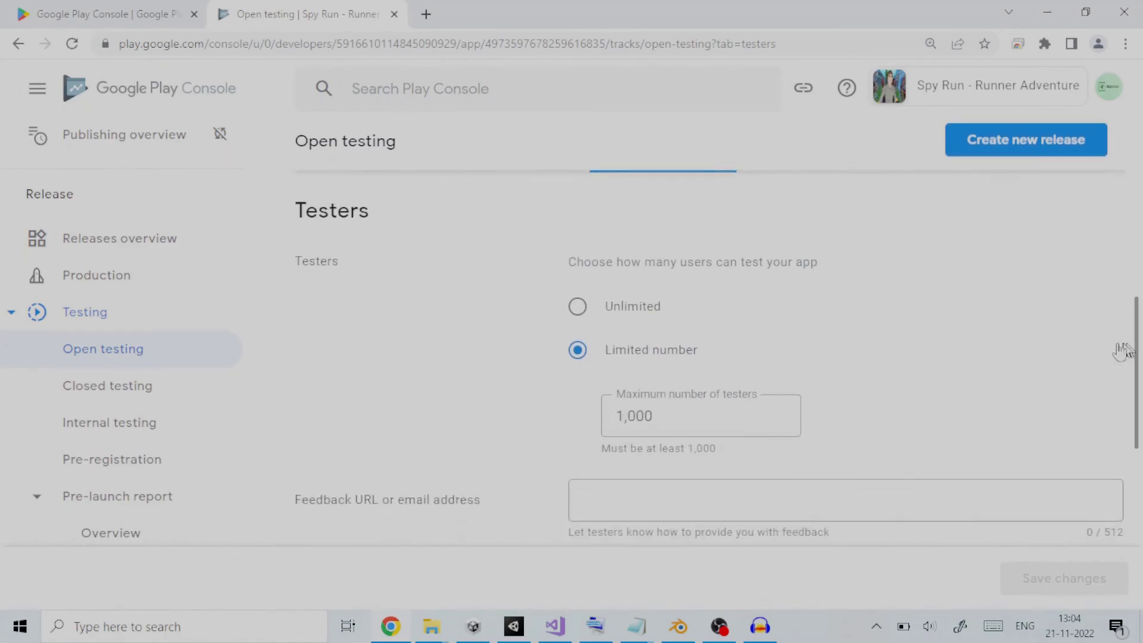
# Step: Review the testers and email lists of the Track1 closed testing track
pyautogui.click(122, 397)
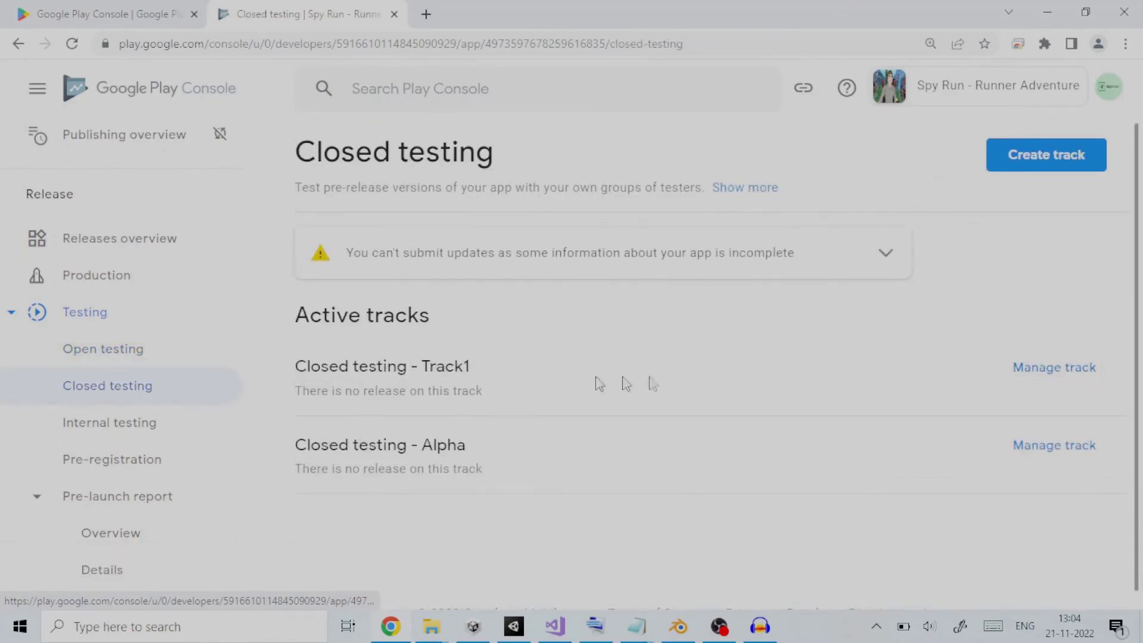
pyautogui.click(1031, 376)
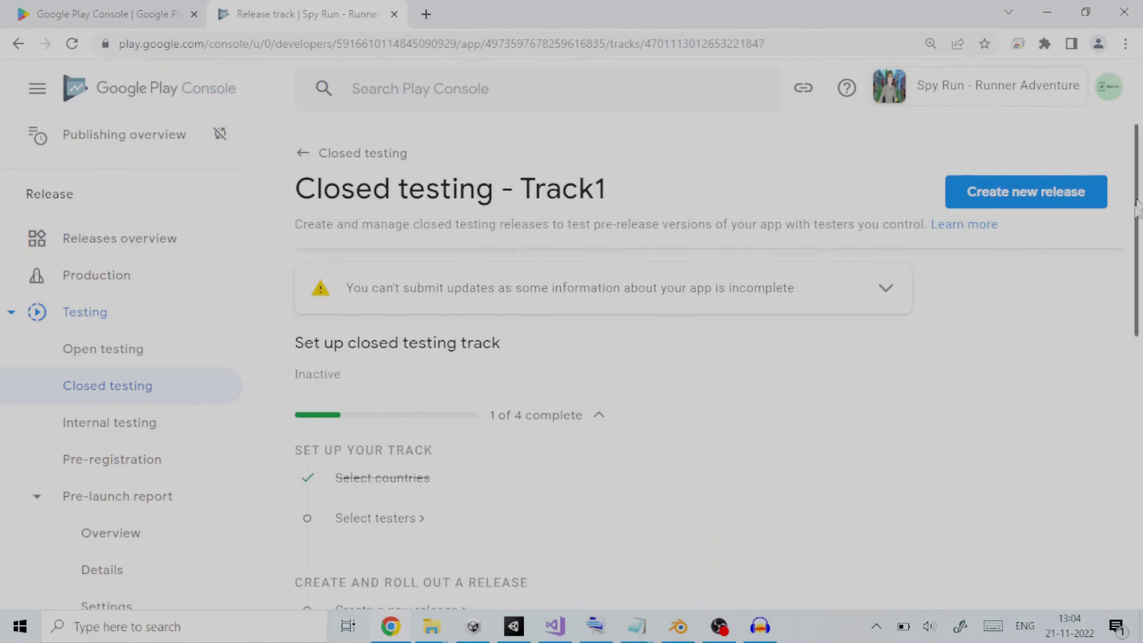
pyautogui.moveTo(1135, 197); pyautogui.dragTo(1136, 400)
pyautogui.click(657, 272)
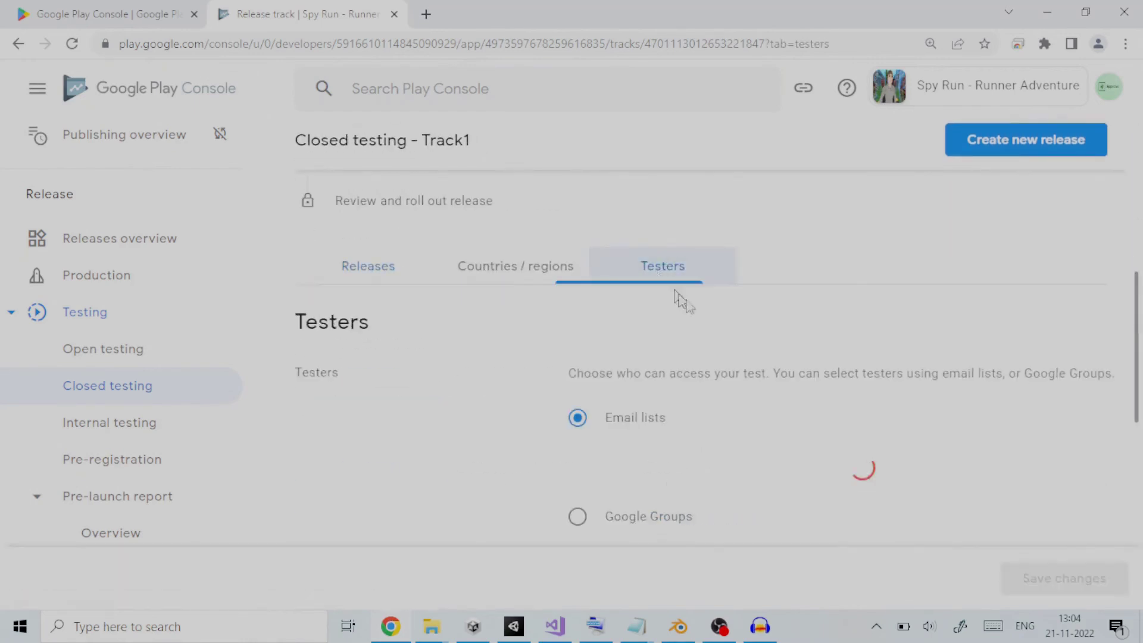
pyautogui.scroll(-3, 1137, 356)
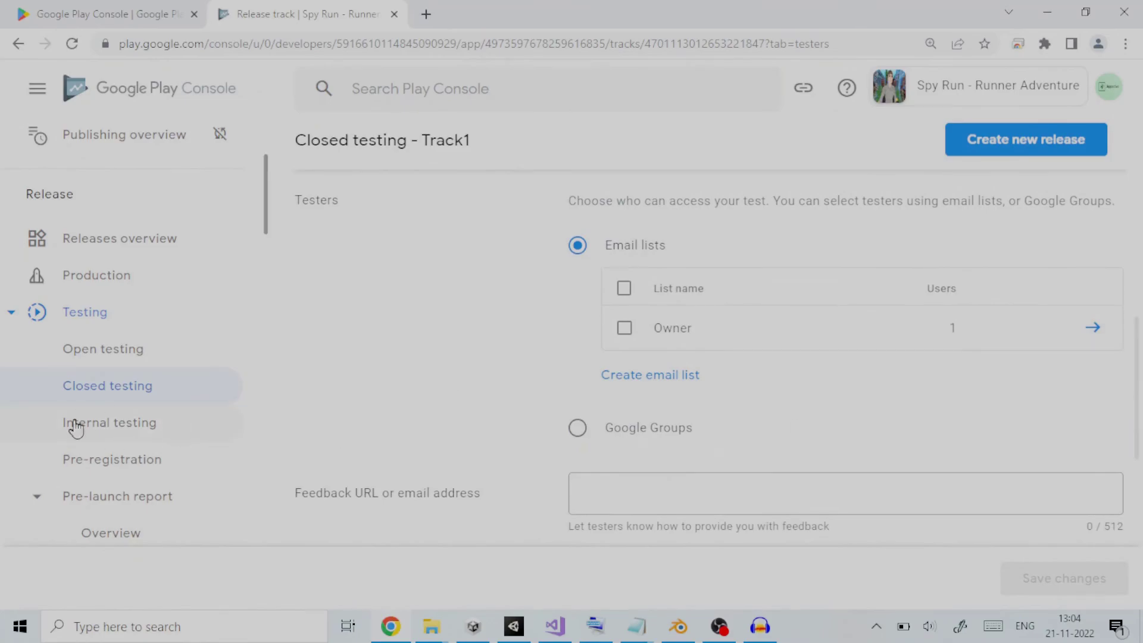
# Step: Show Internal testing's testers, down to the Owner email list with 1 user
pyautogui.click(114, 432)
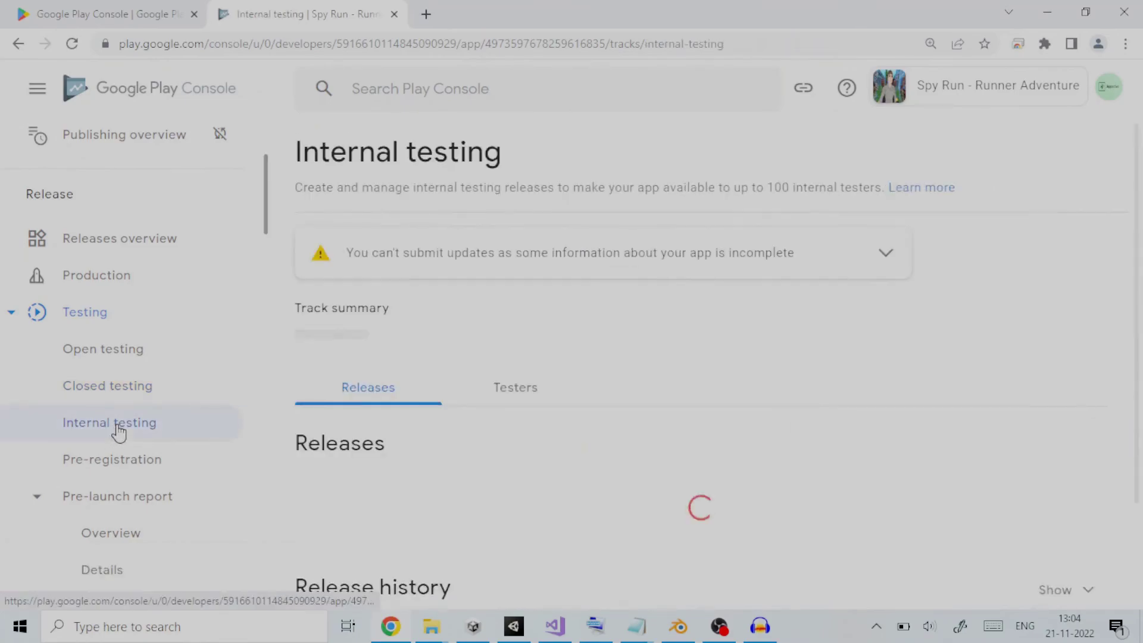
pyautogui.click(508, 398)
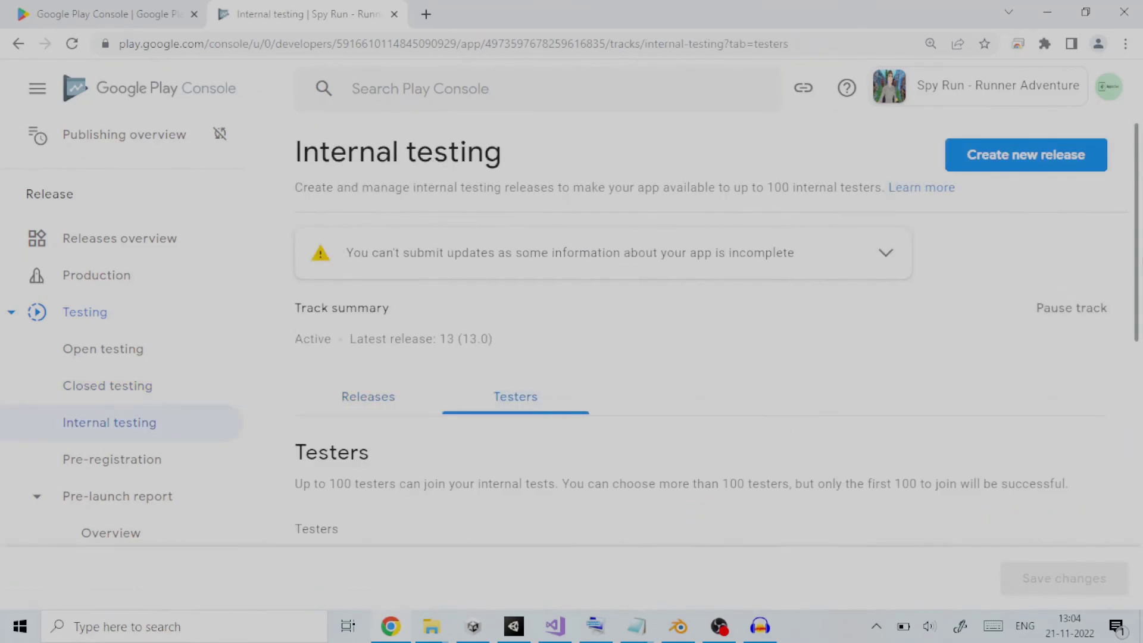
pyautogui.moveTo(1138, 220); pyautogui.dragTo(1138, 365)
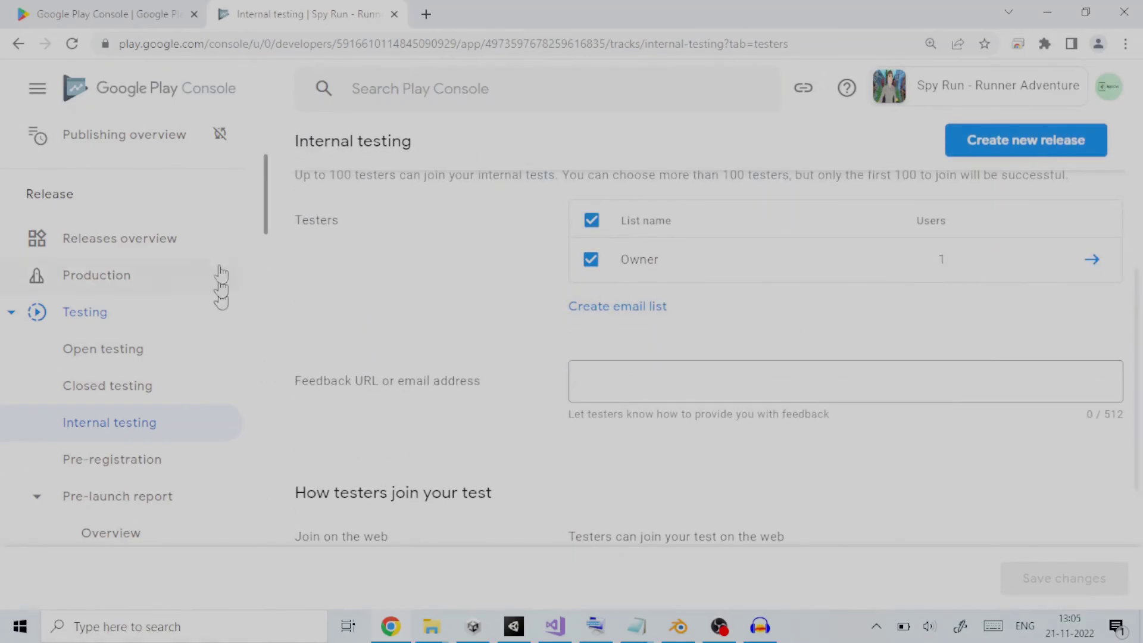
# Step: Return to All apps, glance at the What's new tab, and scroll the 7-app list
pyautogui.scroll(3, 268, 190)
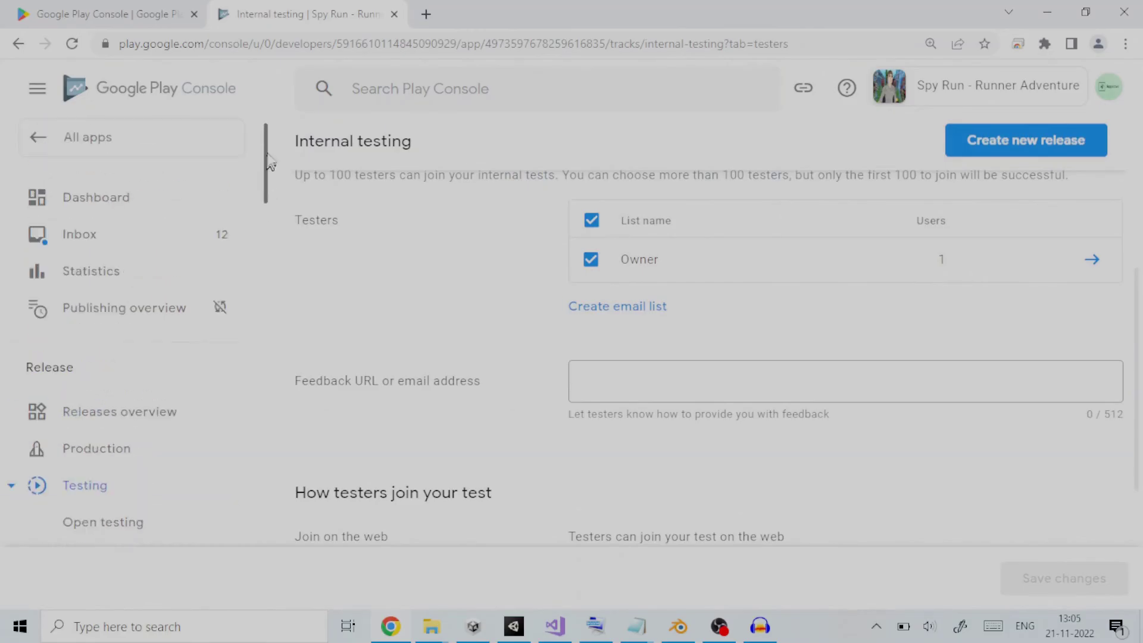
pyautogui.click(26, 132)
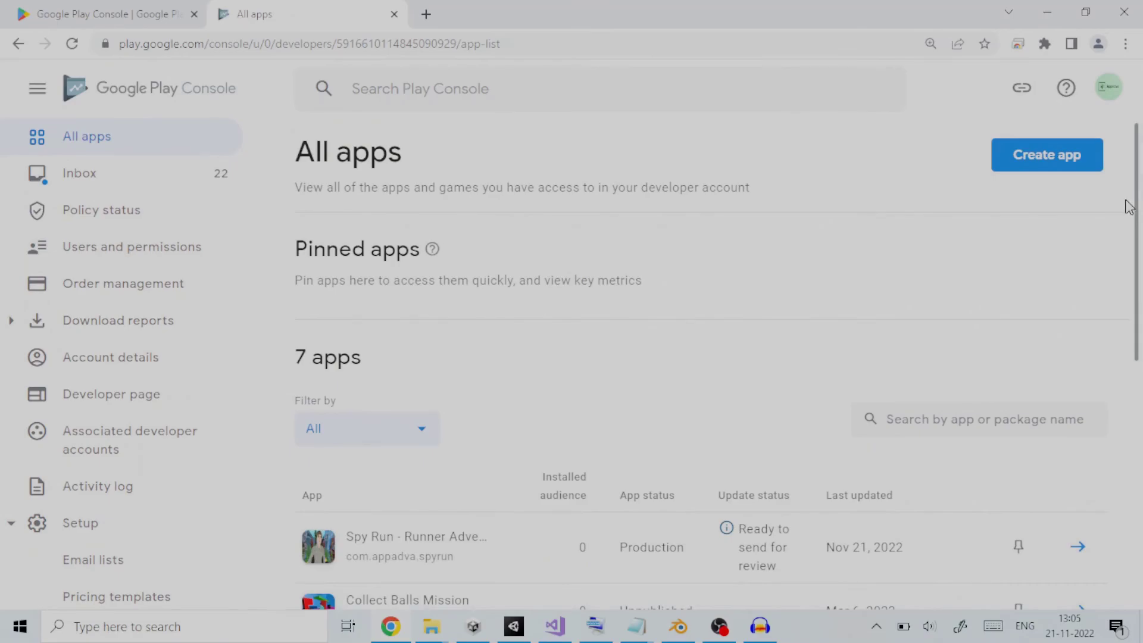
pyautogui.click(106, 16)
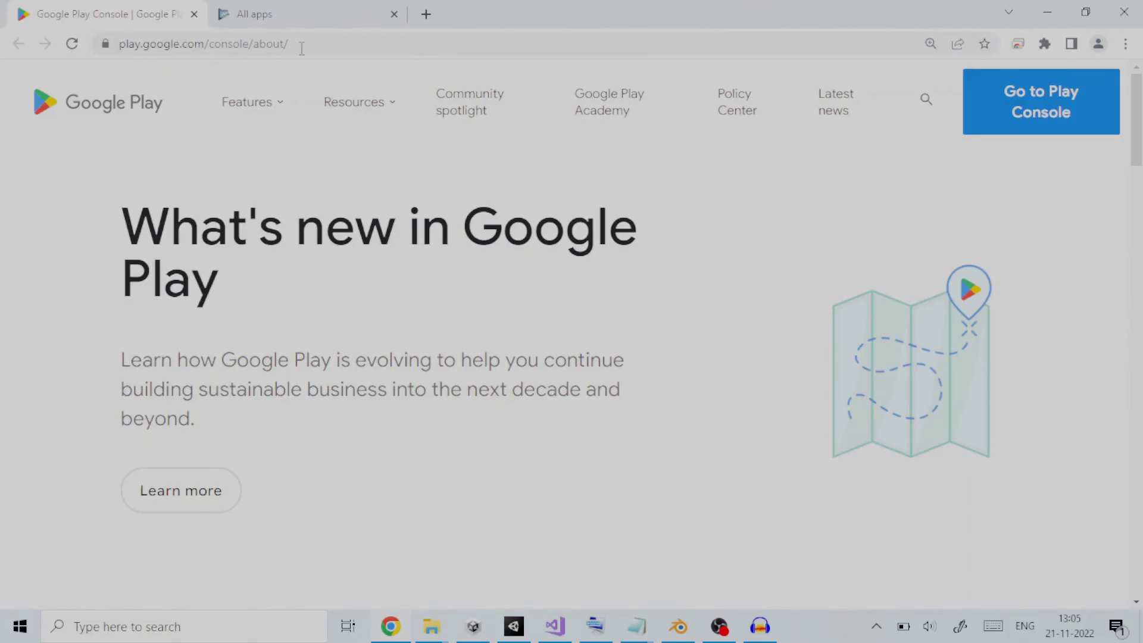
pyautogui.click(310, 22)
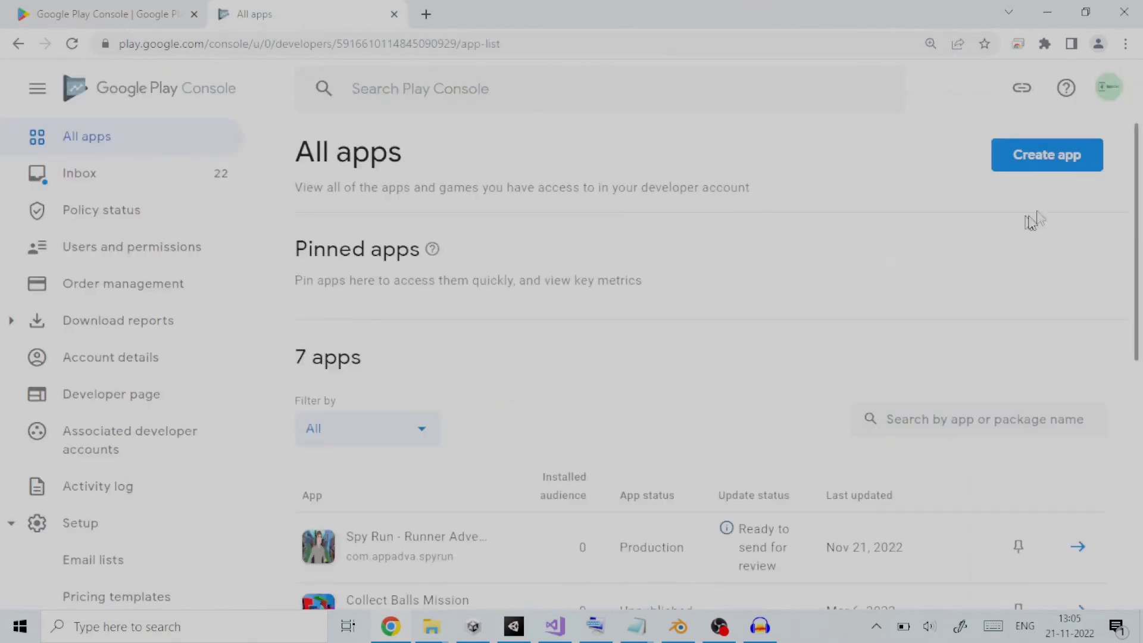
pyautogui.moveTo(1137, 199); pyautogui.dragTo(1126, 263)
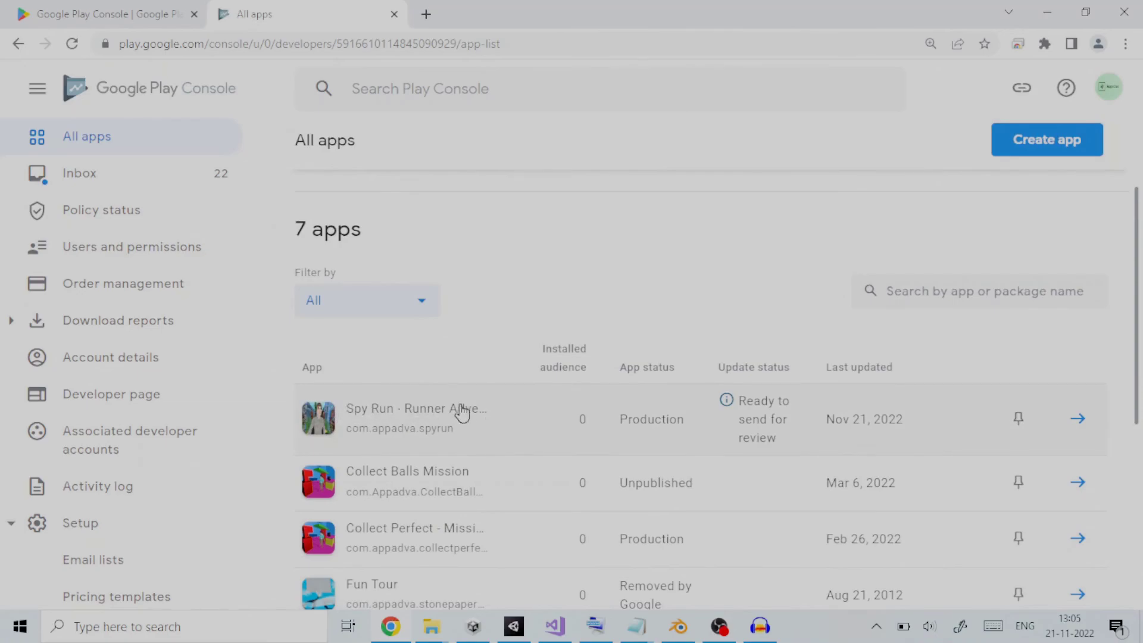
# Step: Open Spy Run's Closed testing page listing Track1 and Alpha
pyautogui.click(1080, 420)
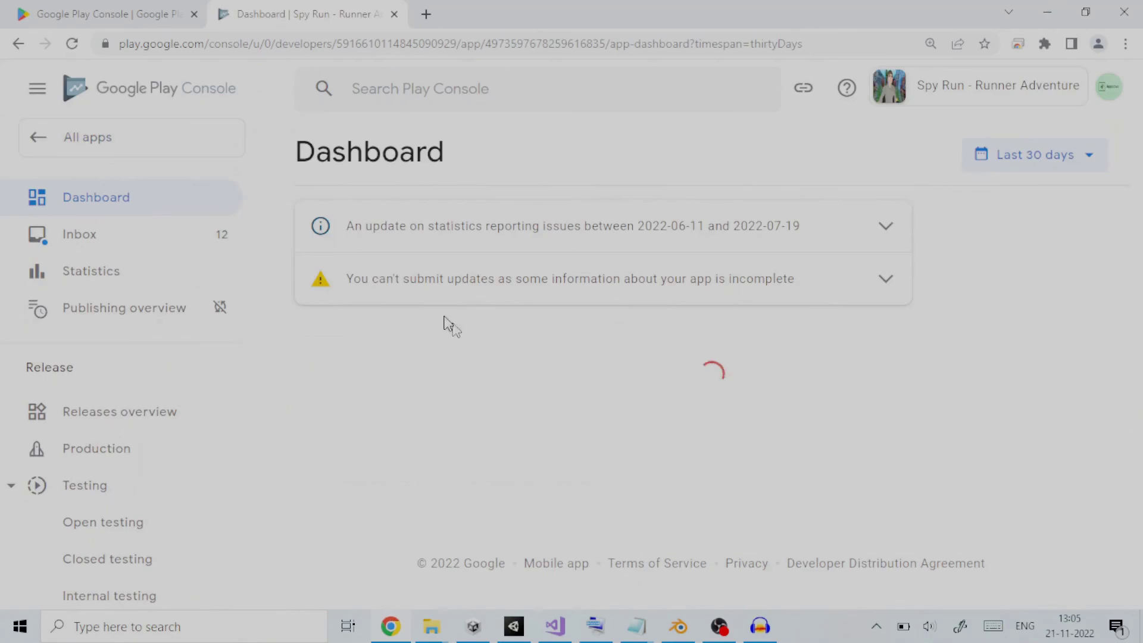
pyautogui.click(10, 487)
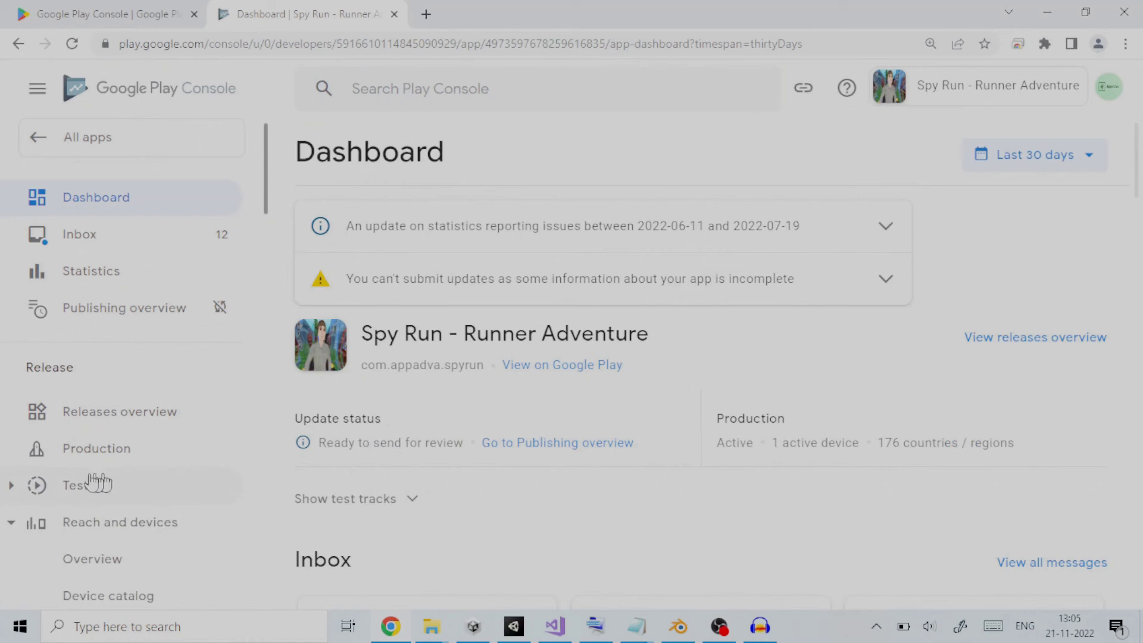
pyautogui.click(11, 487)
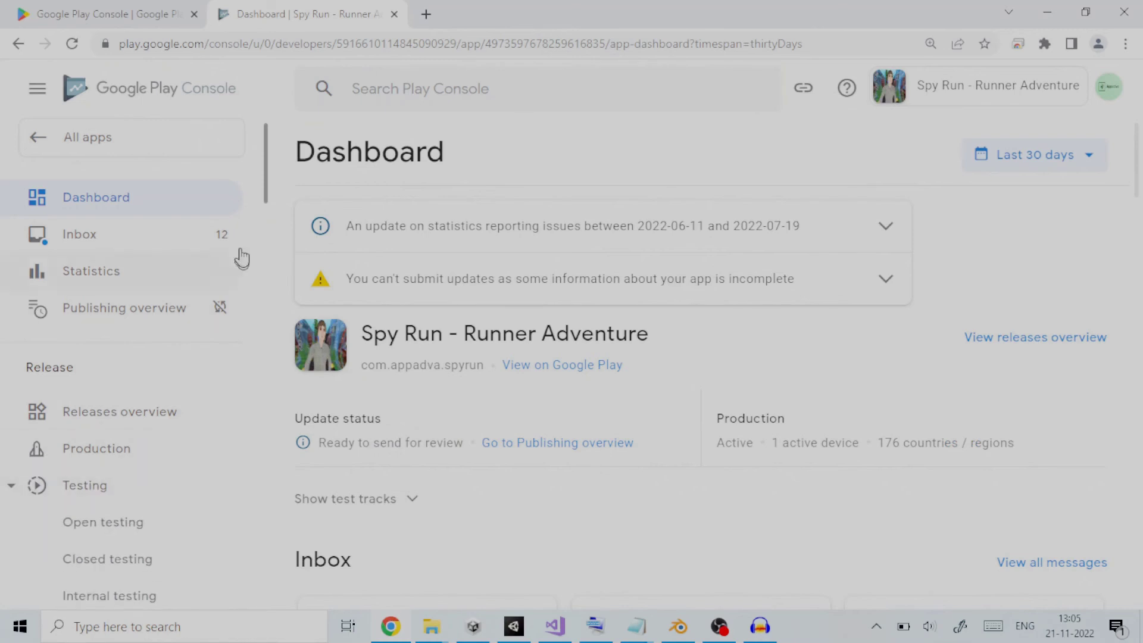
pyautogui.moveTo(268, 159); pyautogui.dragTo(270, 203)
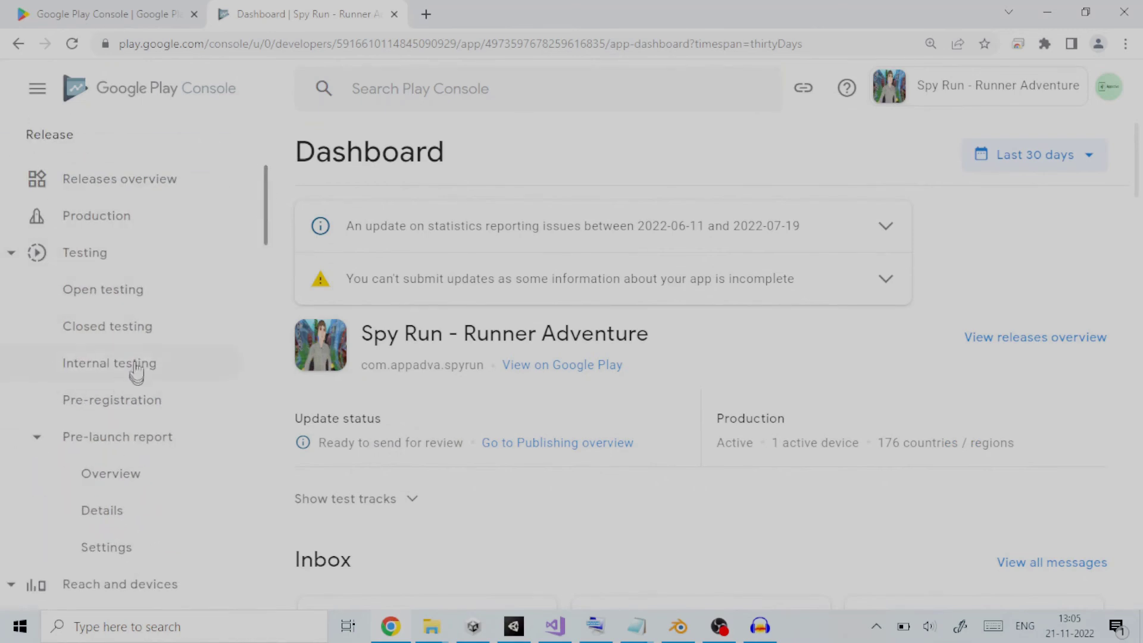
pyautogui.click(111, 333)
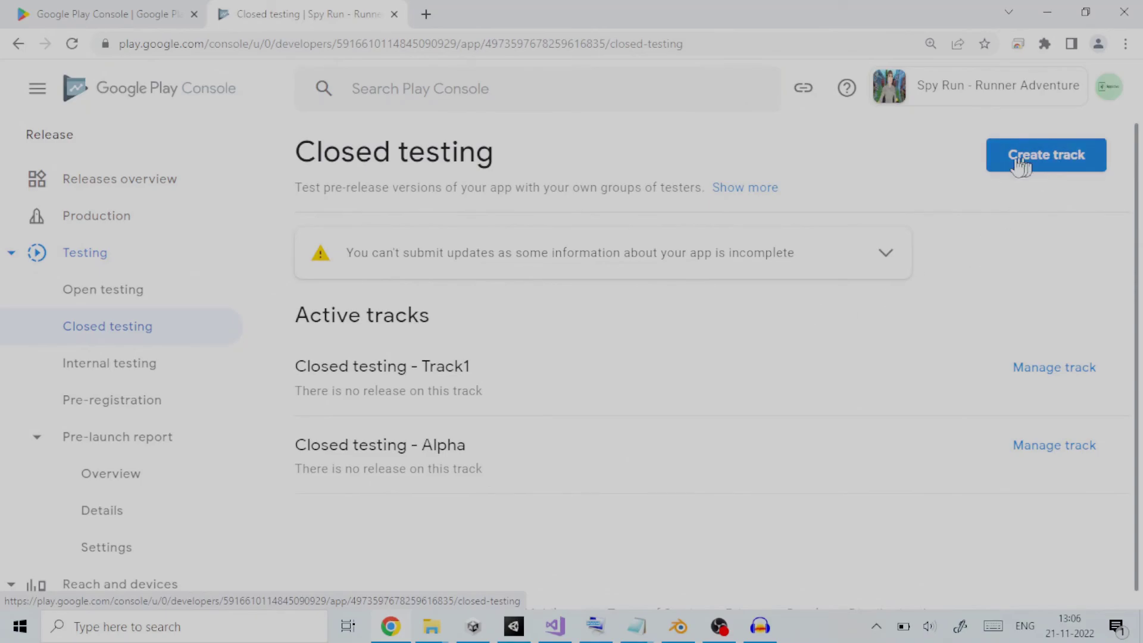
# Step: Create a new closed testing track named Track01 by pasting the name
pyautogui.click(1051, 162)
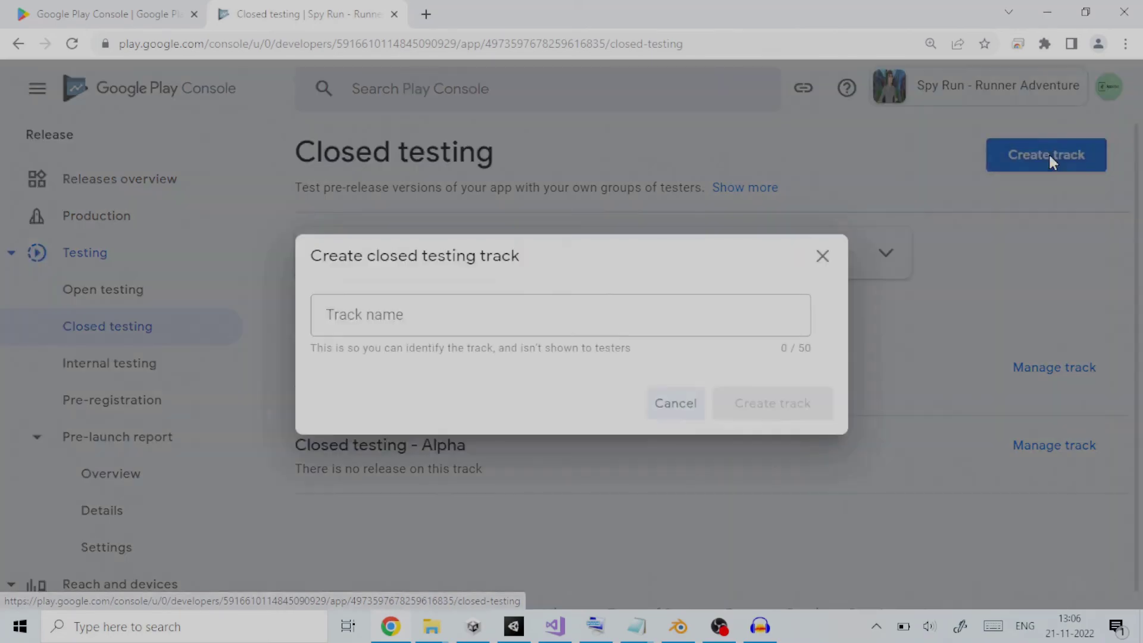
pyautogui.click(337, 319)
pyautogui.rightClick(337, 316)
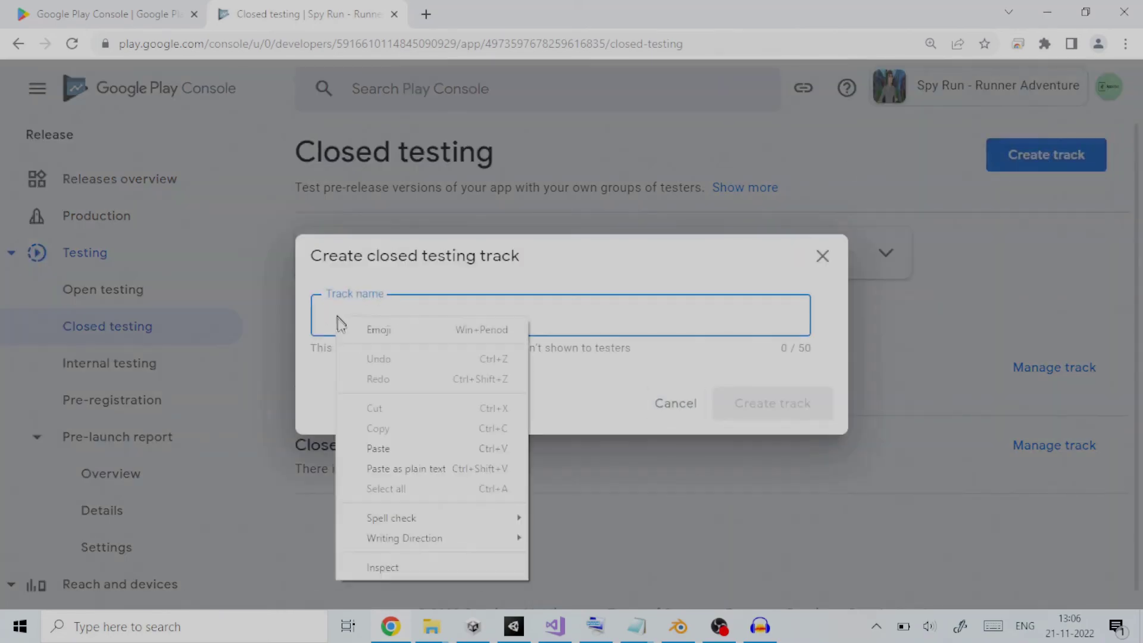
pyautogui.click(367, 445)
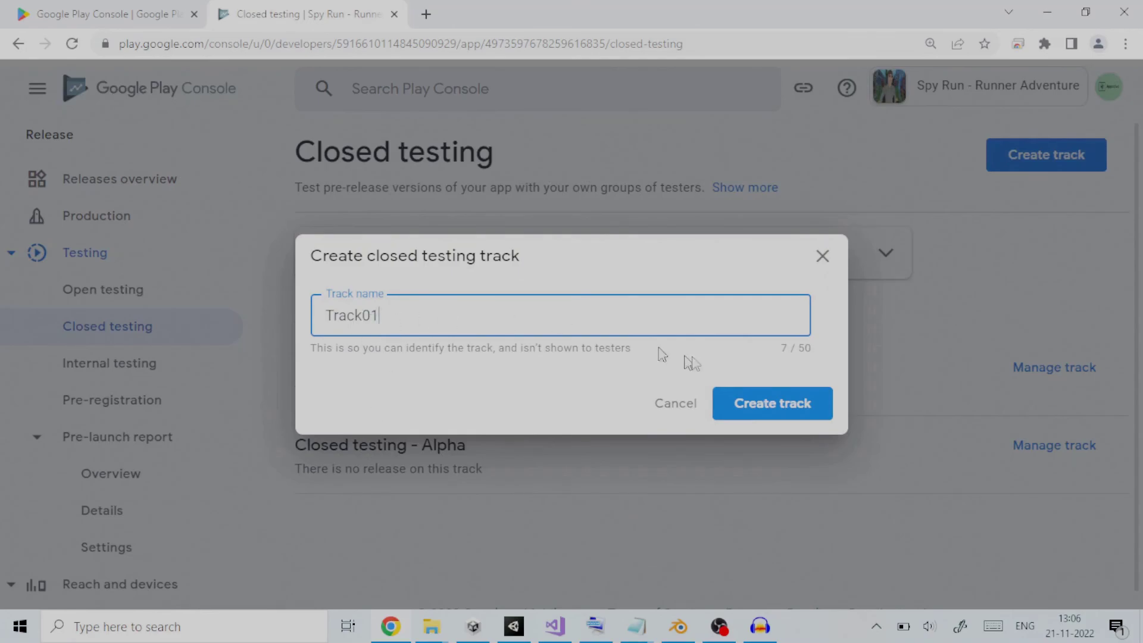
pyautogui.click(752, 403)
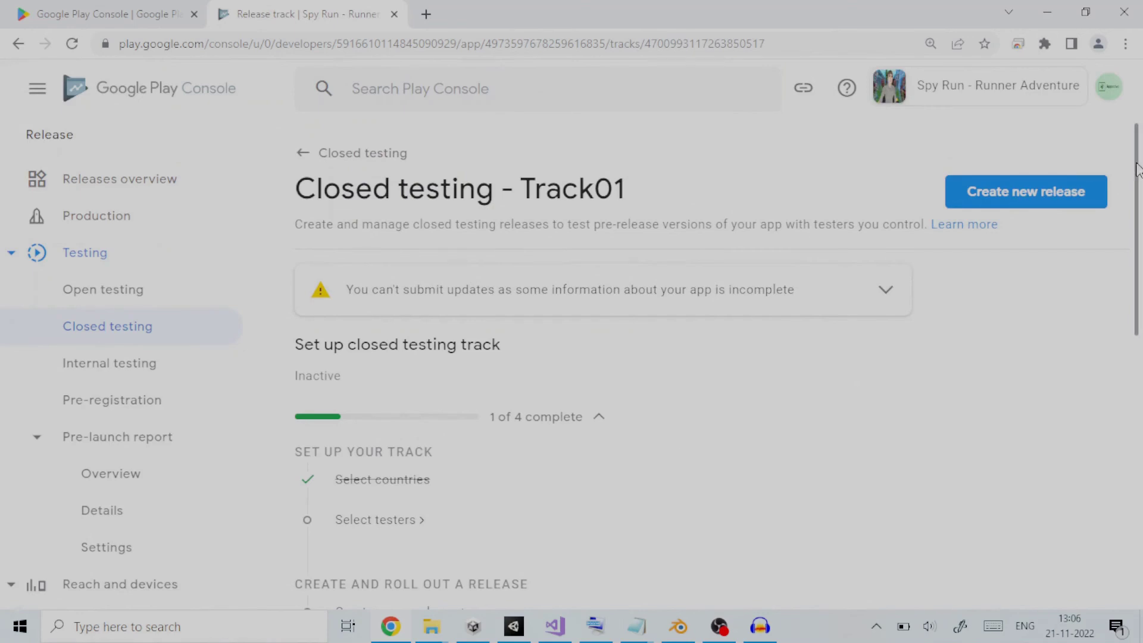
pyautogui.scroll(-7, 1012, 327)
# Step: Show Track01's Testers tab down to the Owner email list with 1 user
pyautogui.click(668, 321)
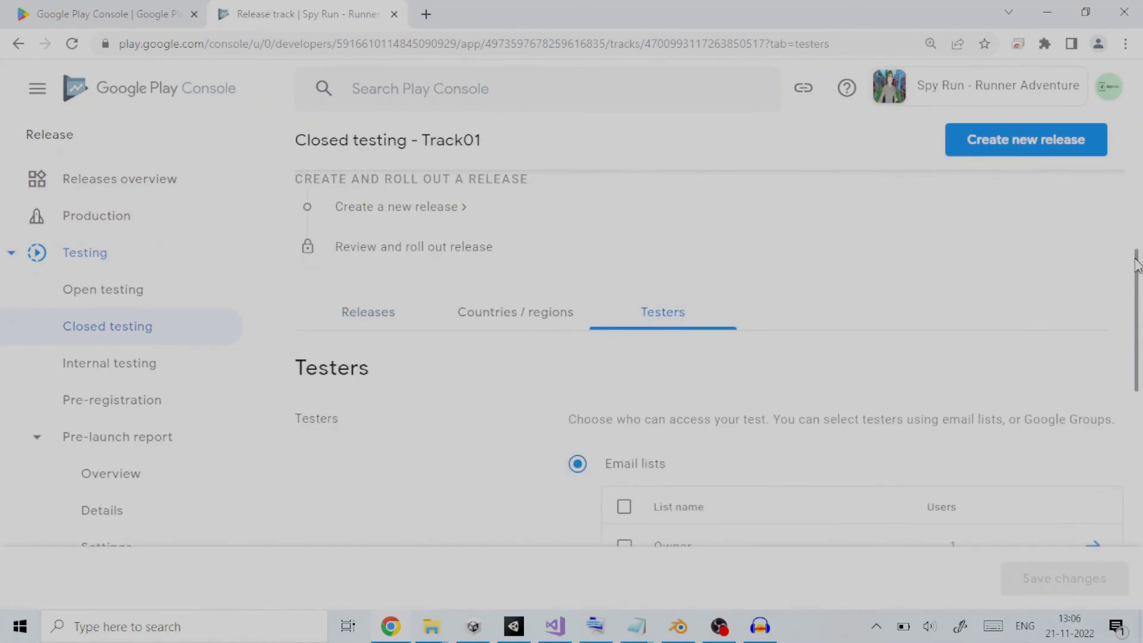
pyautogui.scroll(-3, 1135, 264)
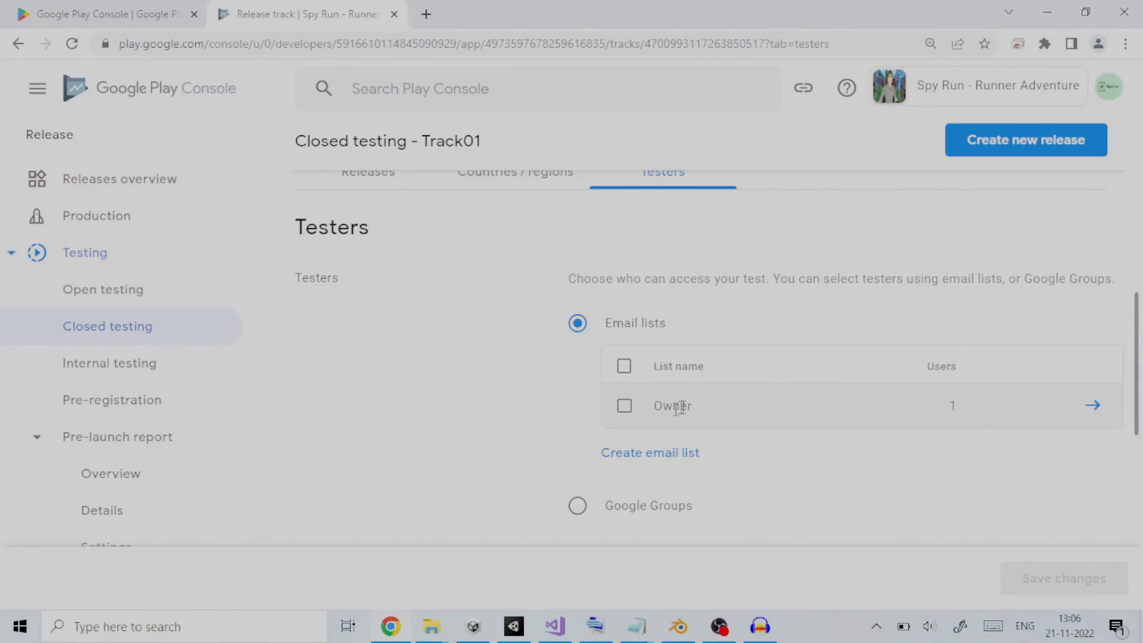
# Step: Copy the tester email from the notes and paste it into the Owner list's address field
pyautogui.click(1094, 408)
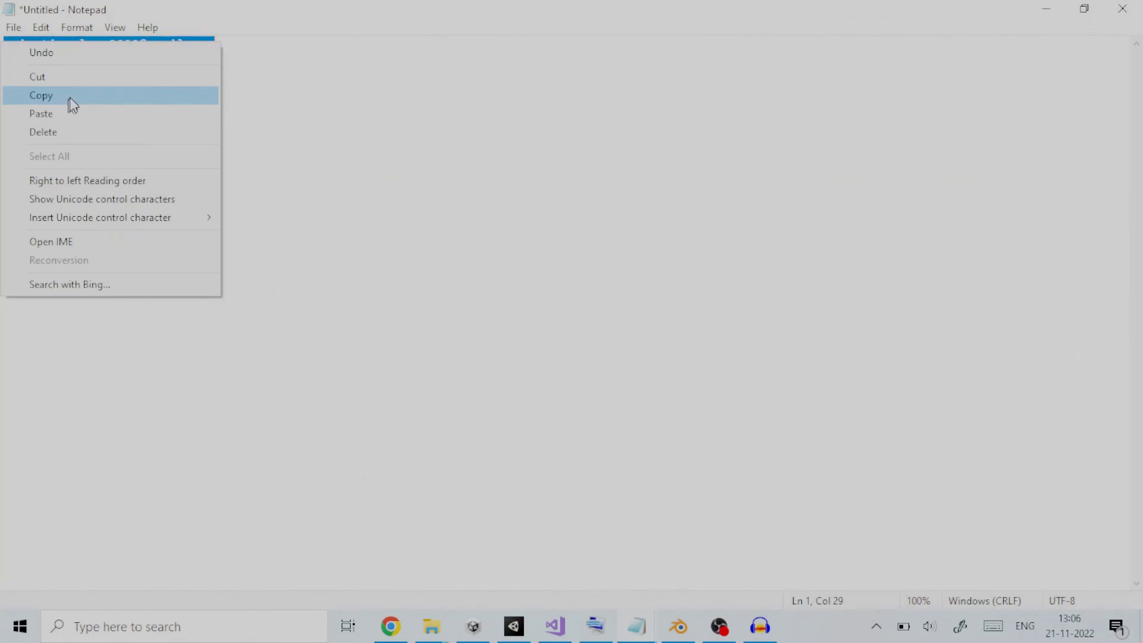
pyautogui.click(69, 97)
pyautogui.click(396, 632)
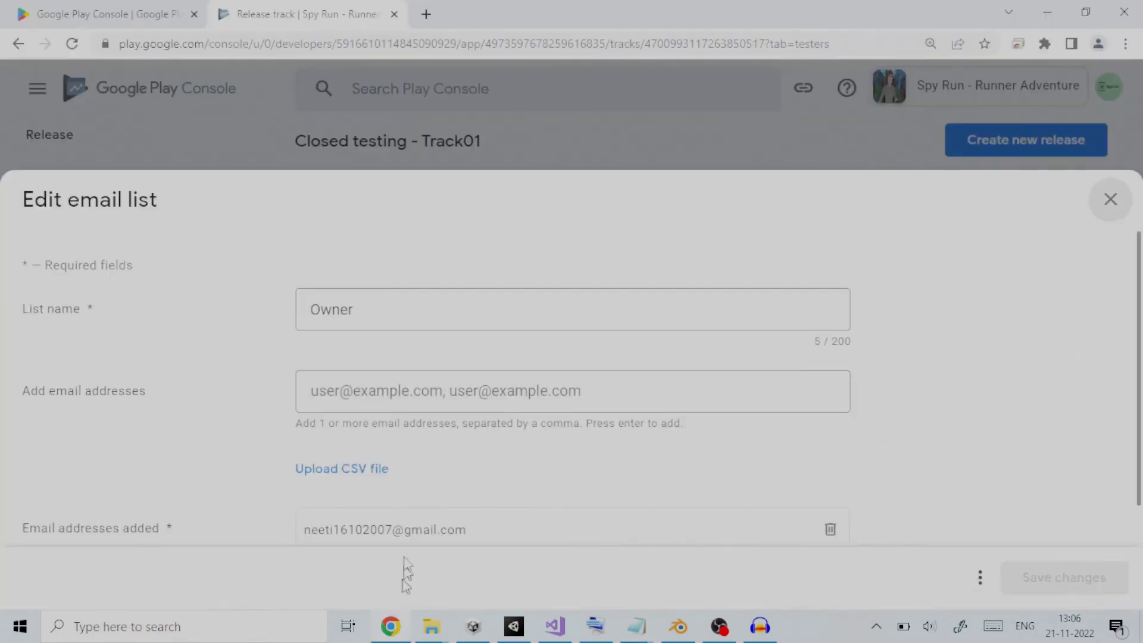
pyautogui.click(336, 381)
pyautogui.rightClick(323, 390)
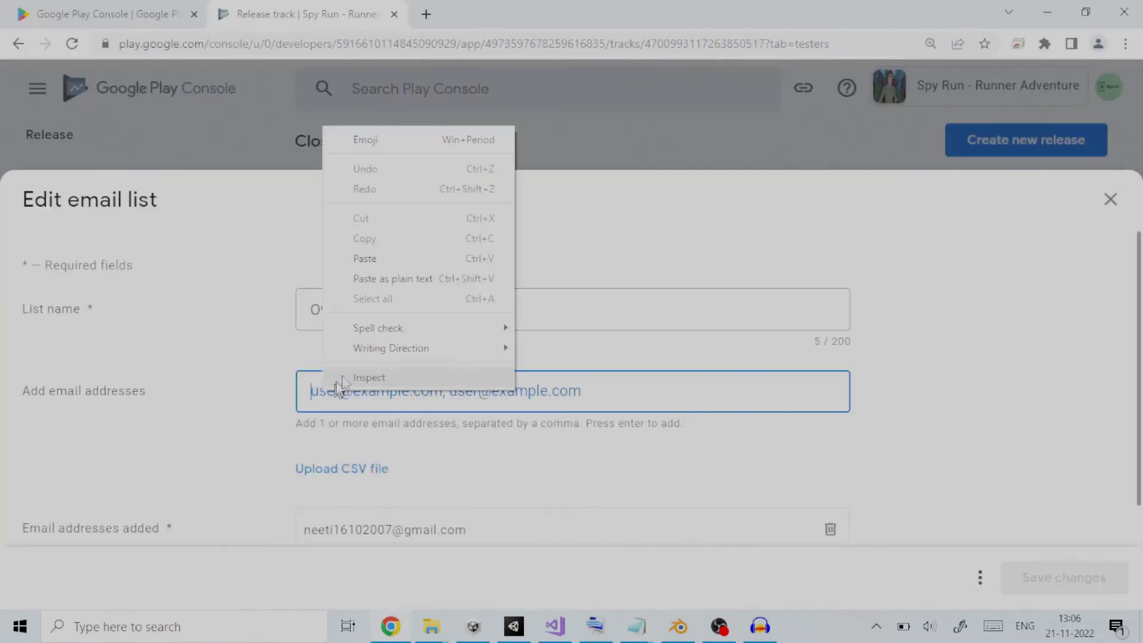
pyautogui.click(388, 263)
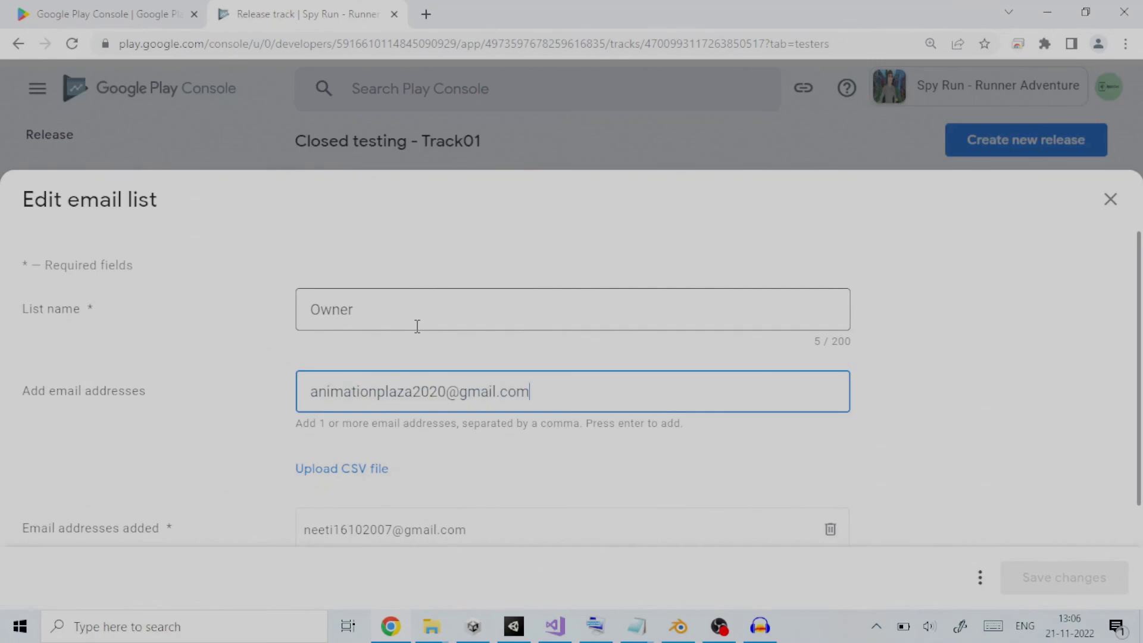
# Step: Add the pasted address and save the Owner list, now holding 2 users
pyautogui.press('Return')
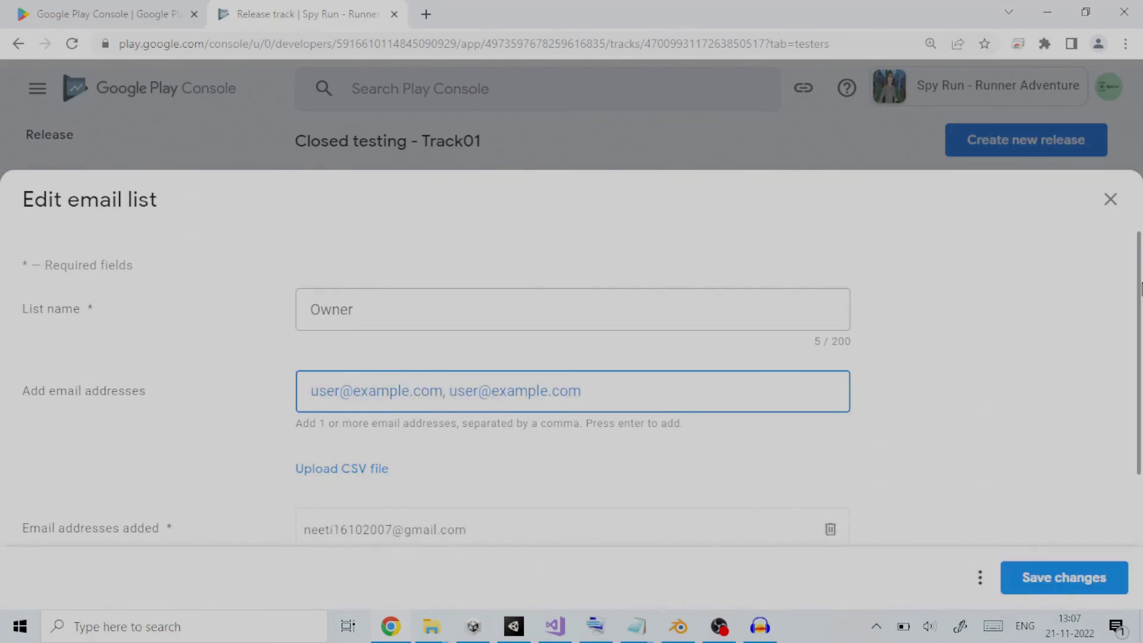
pyautogui.moveTo(1141, 289); pyautogui.dragTo(1138, 316)
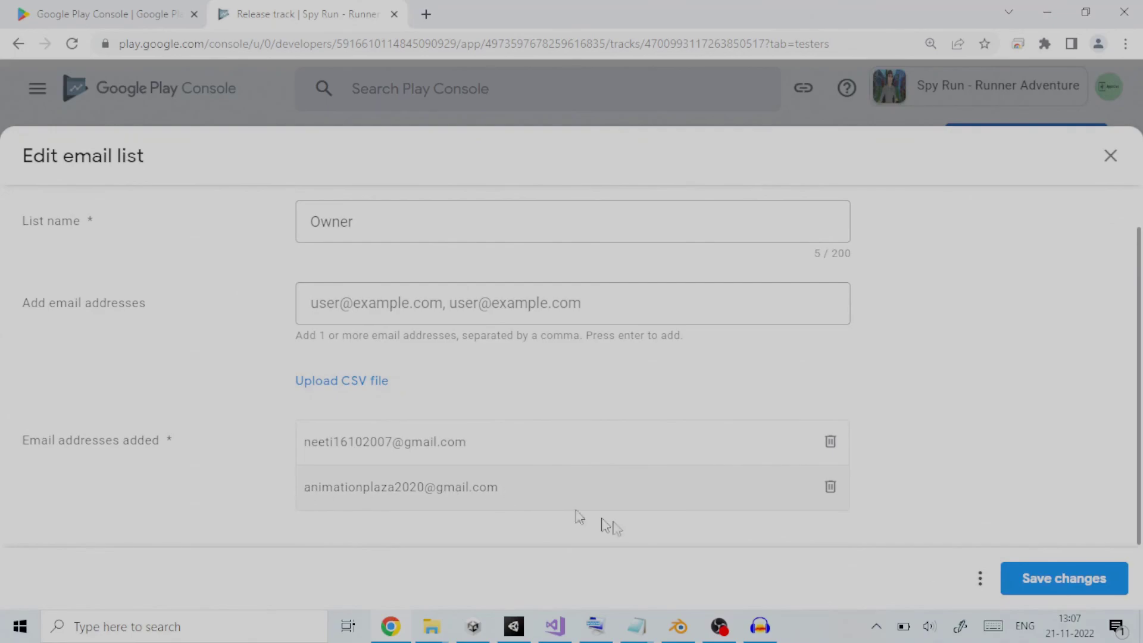
pyautogui.click(1044, 583)
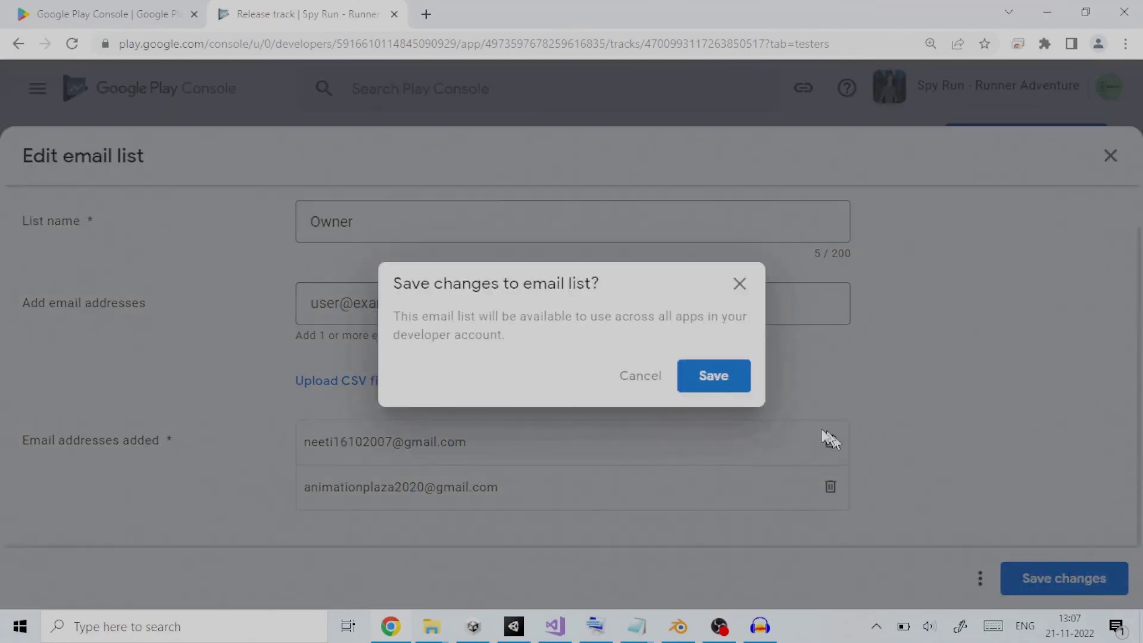
pyautogui.click(714, 376)
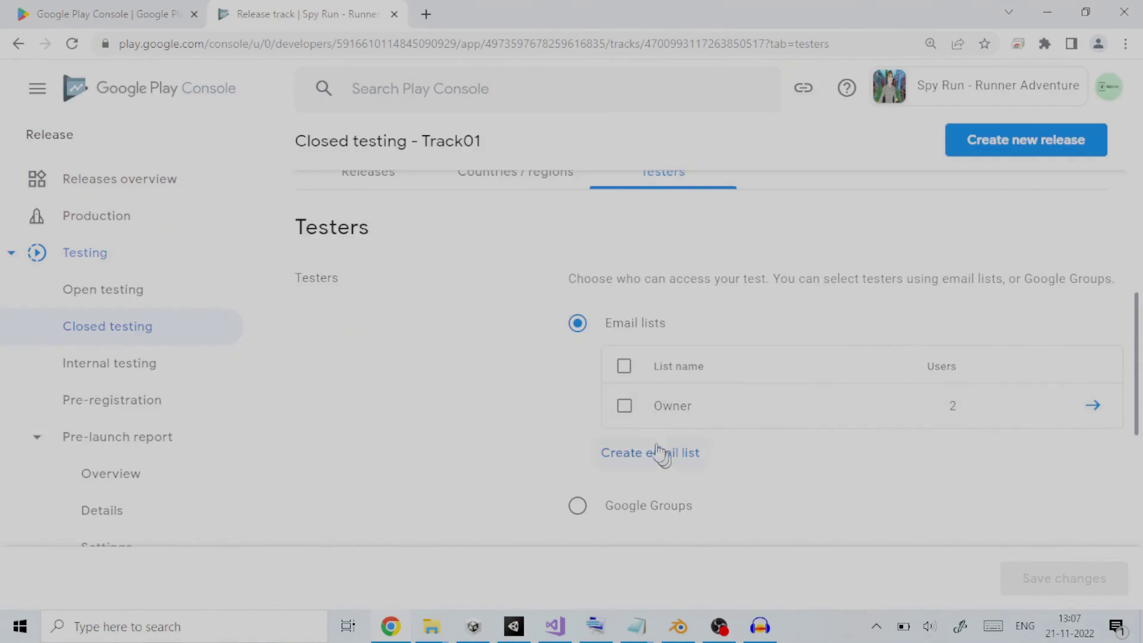
pyautogui.click(643, 457)
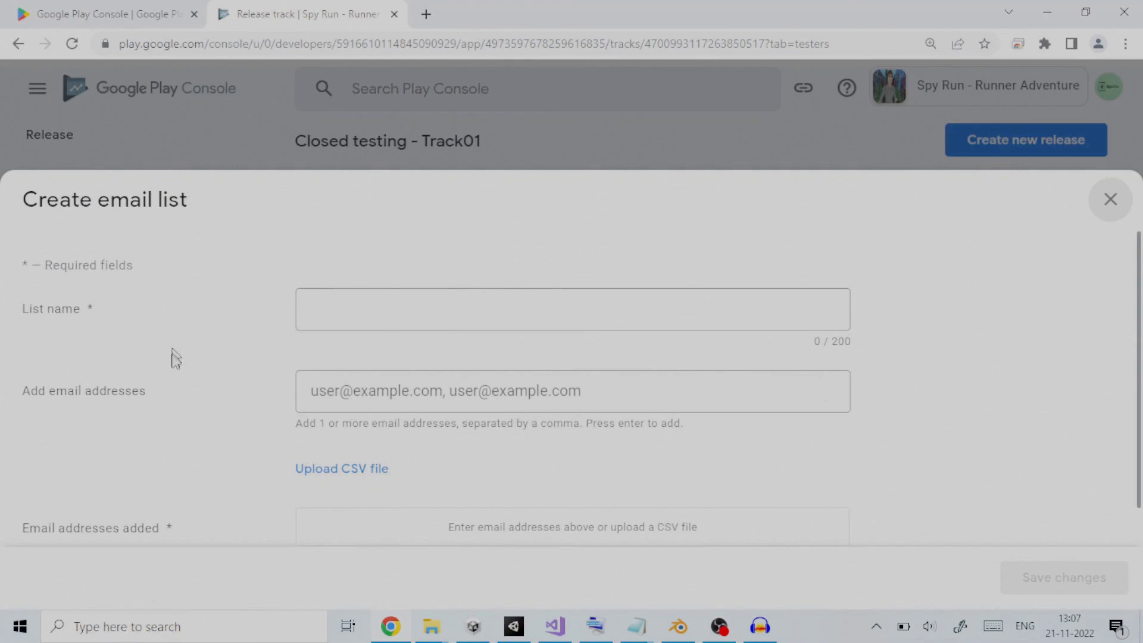
pyautogui.click(342, 309)
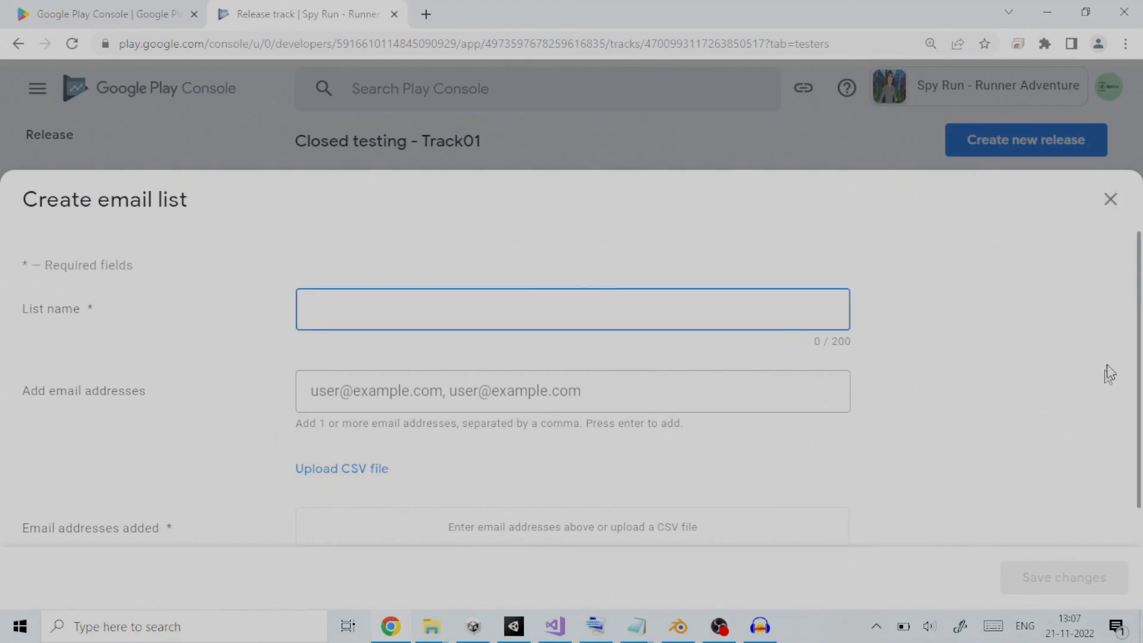
pyautogui.moveTo(1136, 325); pyautogui.dragTo(1135, 398)
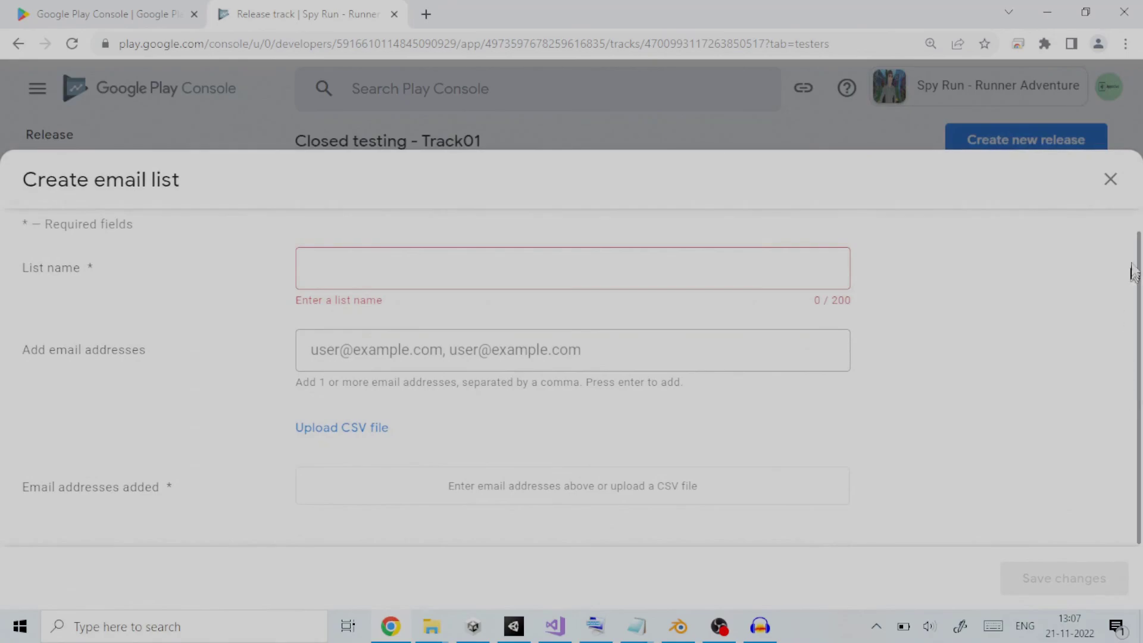
pyautogui.click(1109, 180)
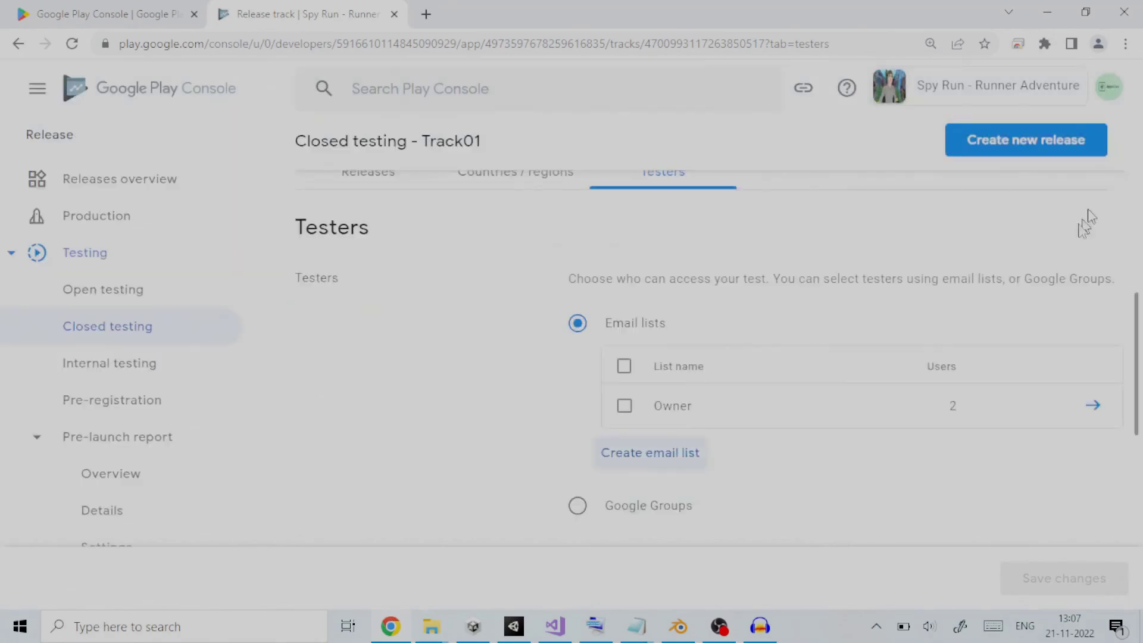
pyautogui.click(577, 506)
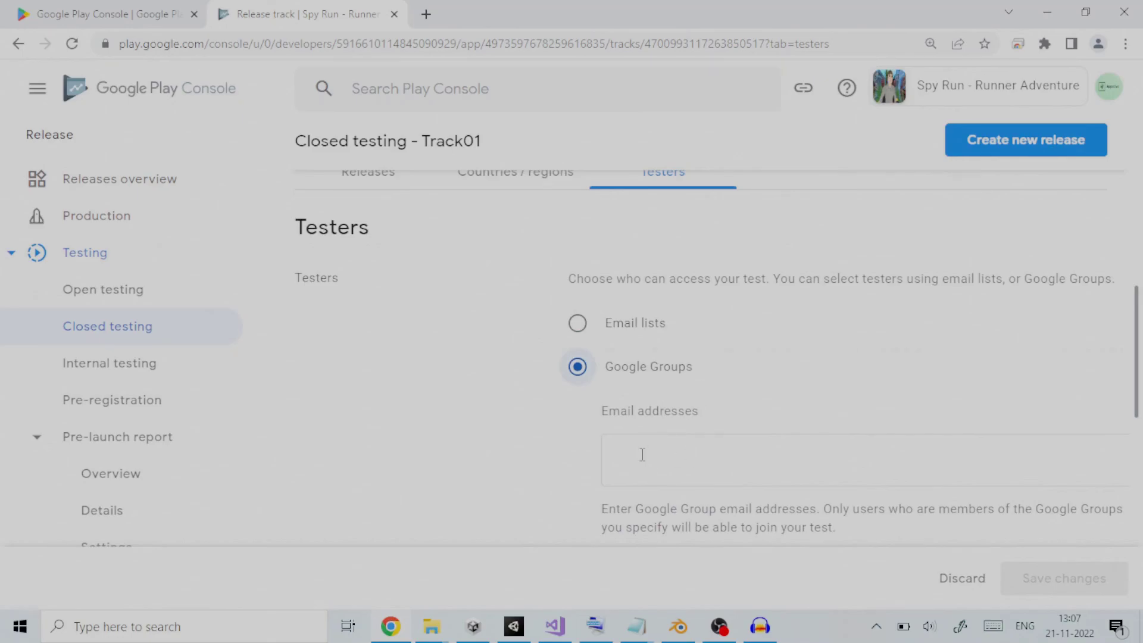
pyautogui.click(579, 326)
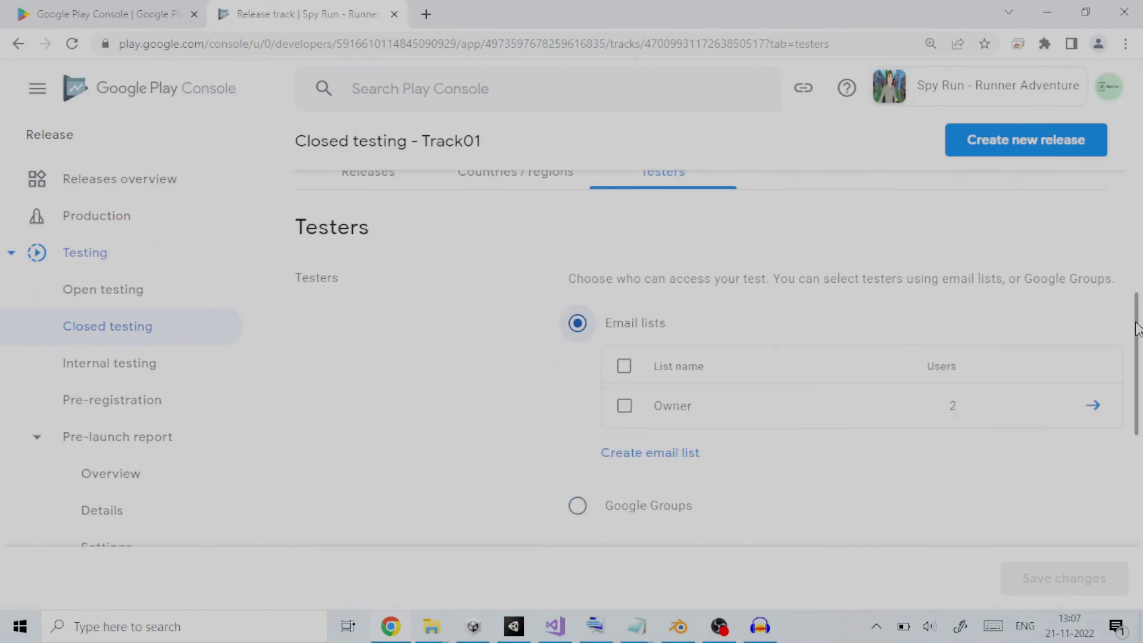
pyautogui.scroll(-4, 1137, 328)
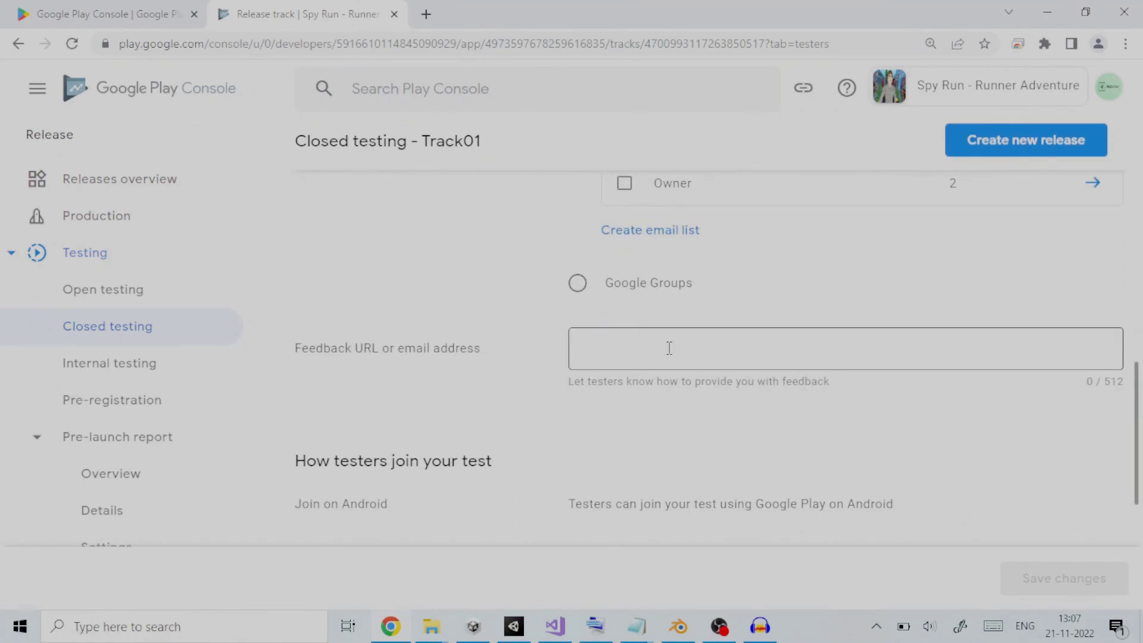
pyautogui.scroll(-3, 1137, 399)
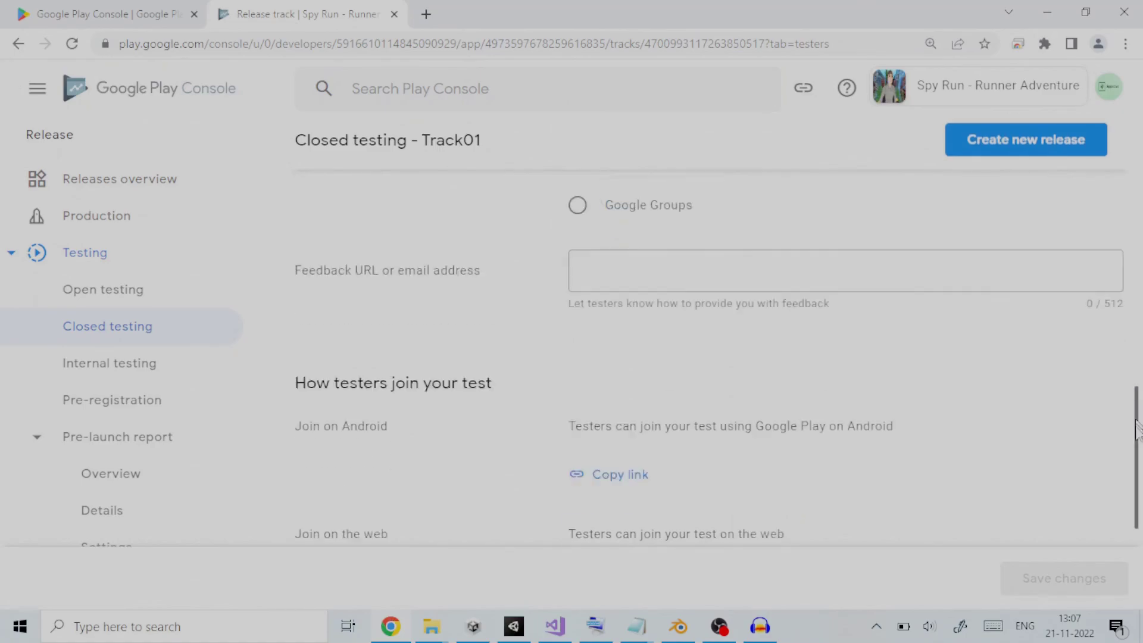